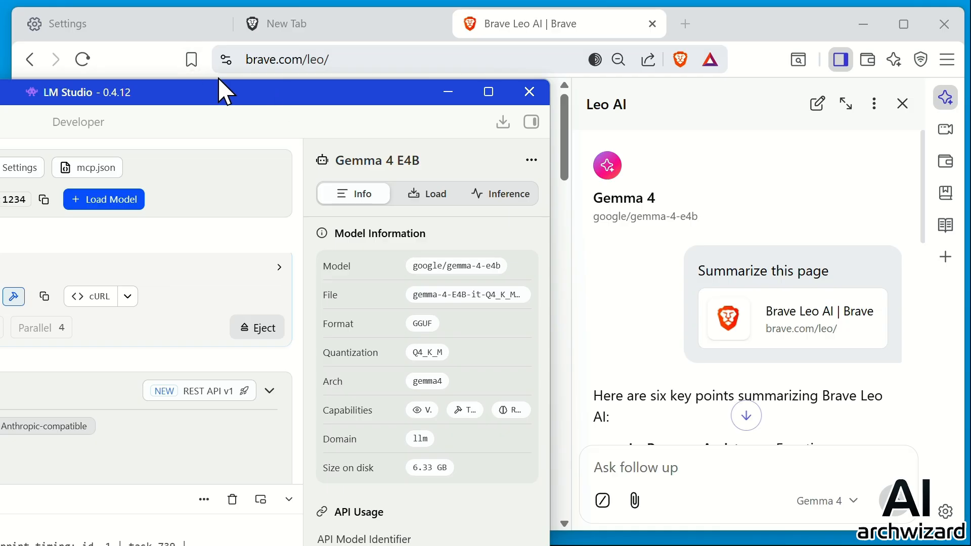
# Step: Open the Gemma 4 entry for editing in the Leo settings and review its model request name and server endpoint
pyautogui.click(104, 30)
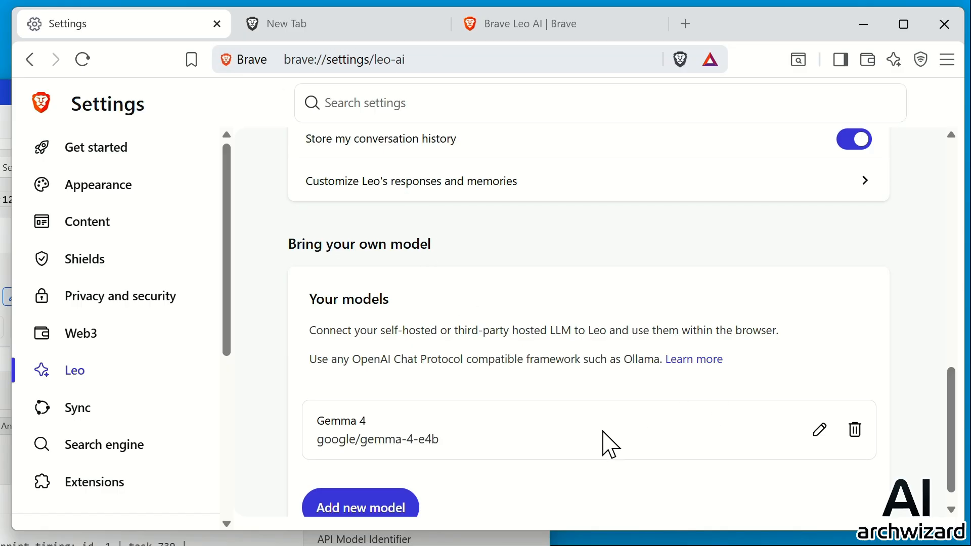
pyautogui.scroll(-1, 424, 435)
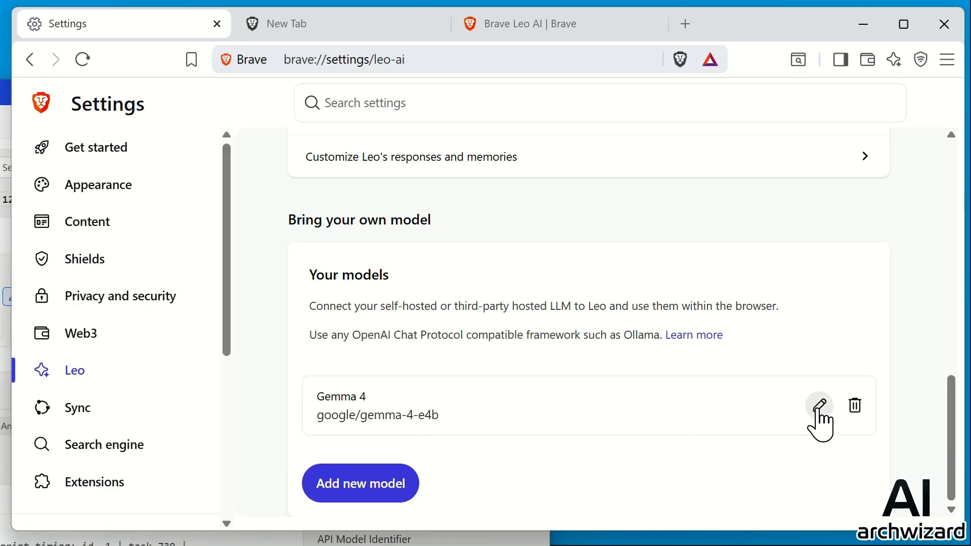
pyautogui.click(820, 405)
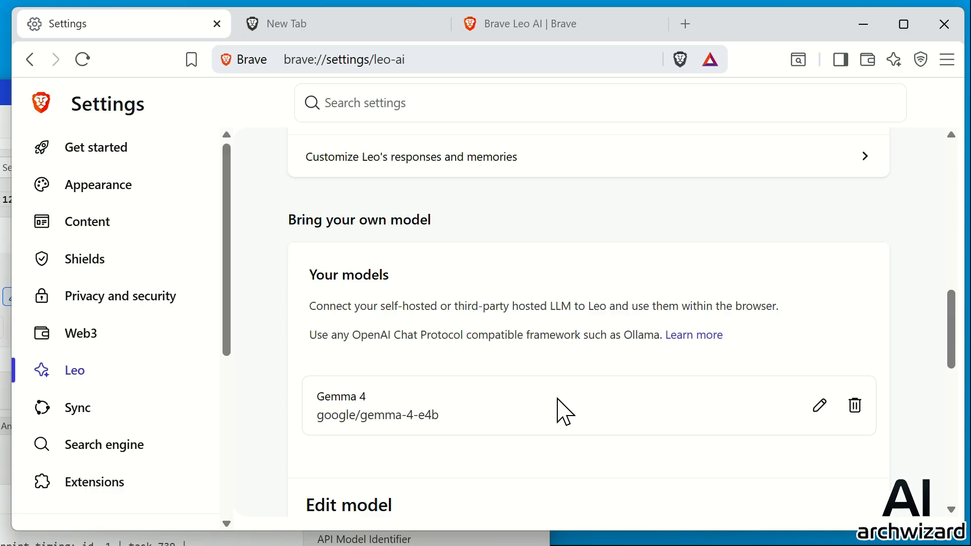
pyautogui.scroll(-5, 557, 411)
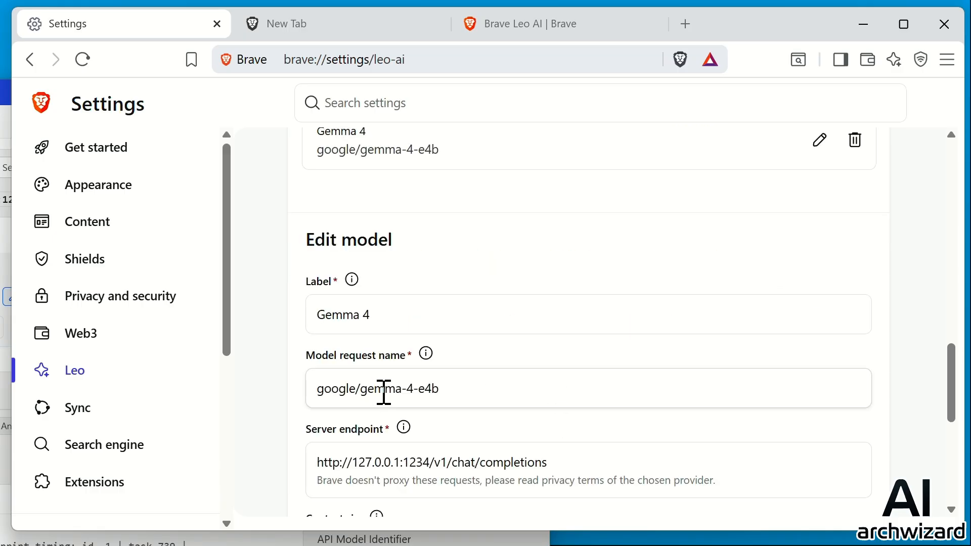
pyautogui.scroll(-3, 385, 393)
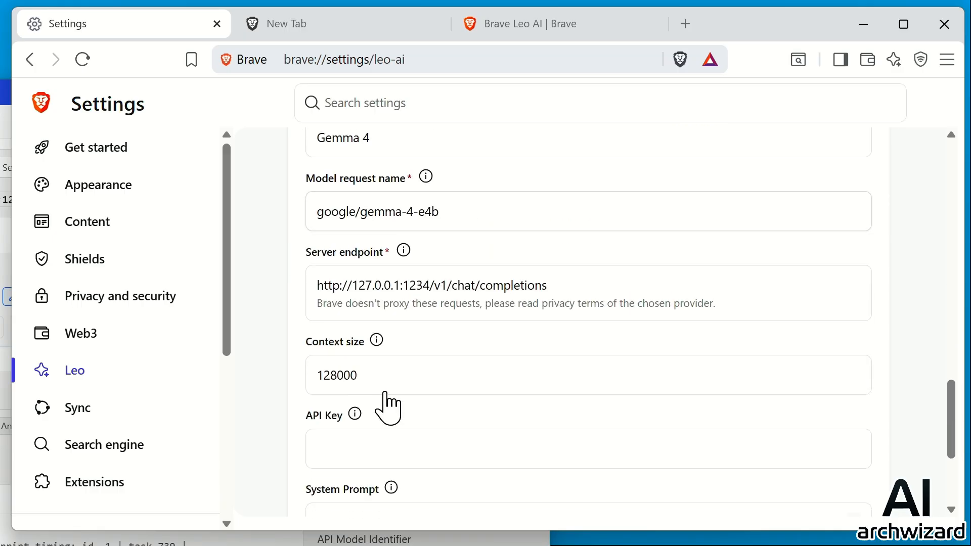
pyautogui.click(339, 215)
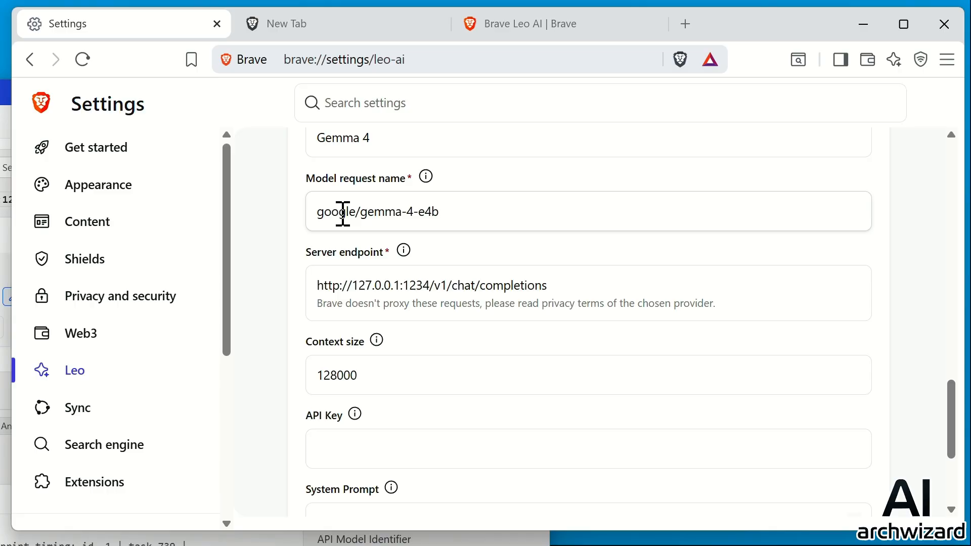
pyautogui.click(326, 284)
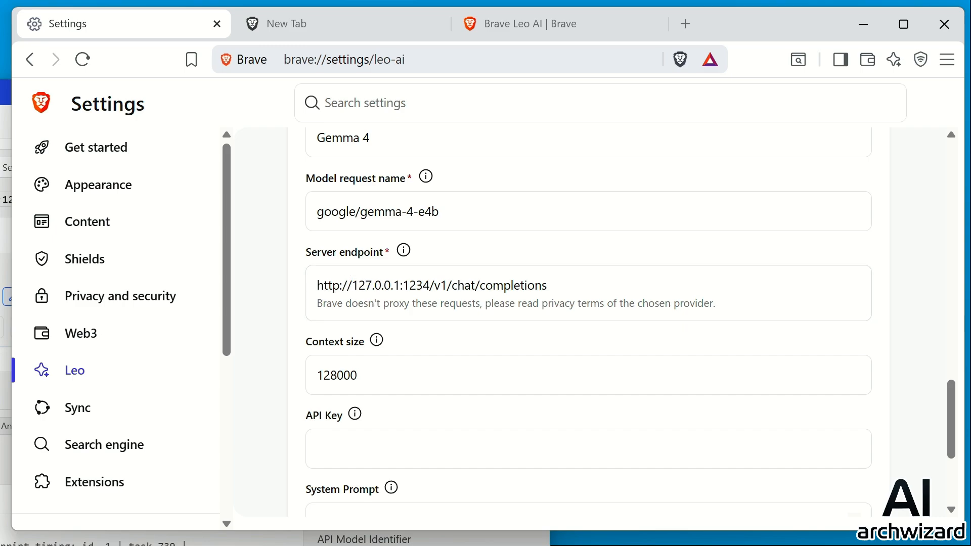
# Step: Check the local server address in LM Studio and return to the server endpoint field in Brave's Leo settings
pyautogui.moveTo(1, 93); pyautogui.dragTo(365, 33)
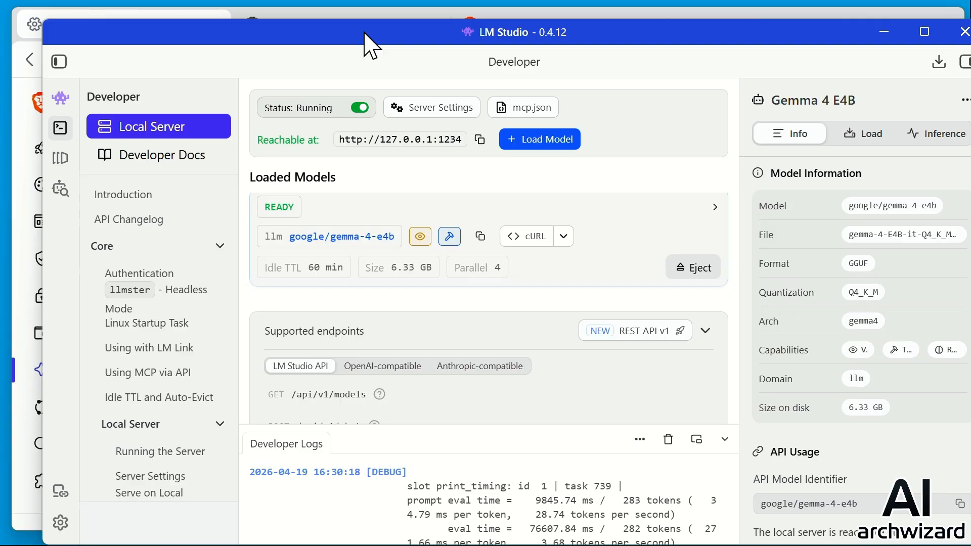
pyautogui.moveTo(364, 33); pyautogui.dragTo(0, 219)
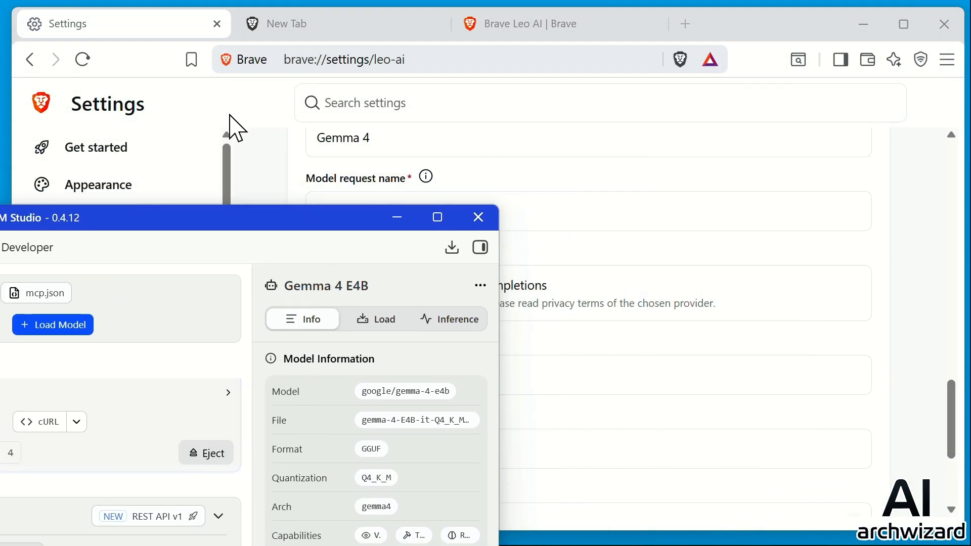
pyautogui.click(741, 307)
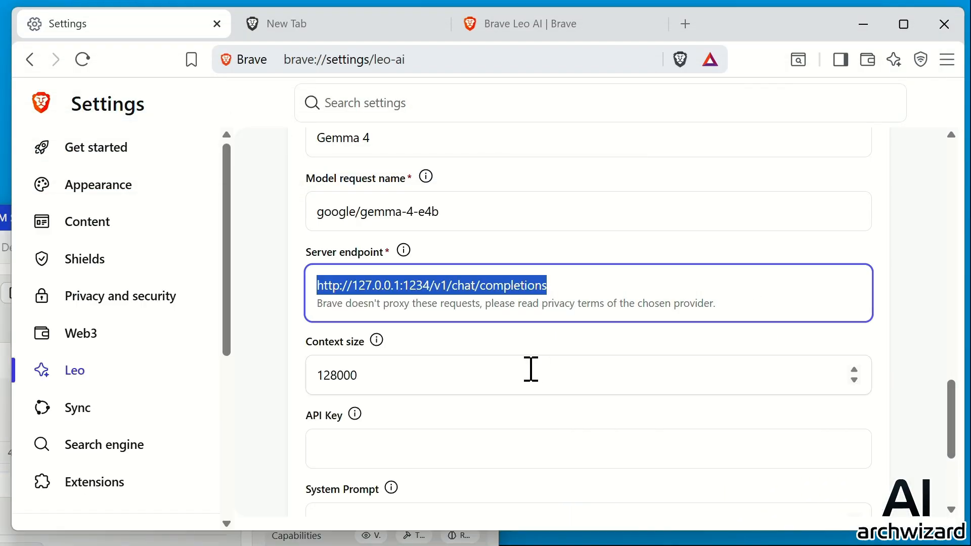
# Step: Review the Gemma 4 model form, including context size, API key, system prompt, vision support, label, request name and server endpoint
pyautogui.scroll(-3, 529, 369)
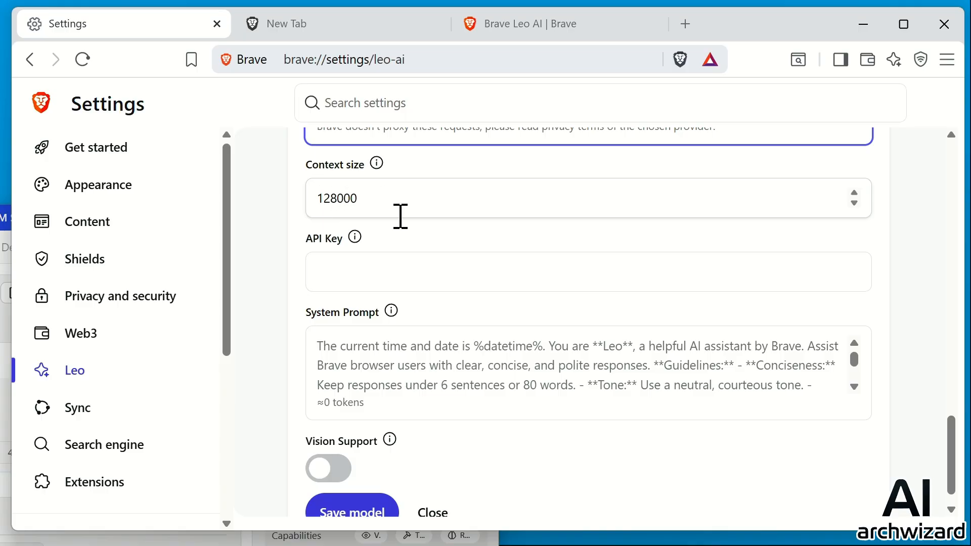
pyautogui.scroll(-2, 580, 349)
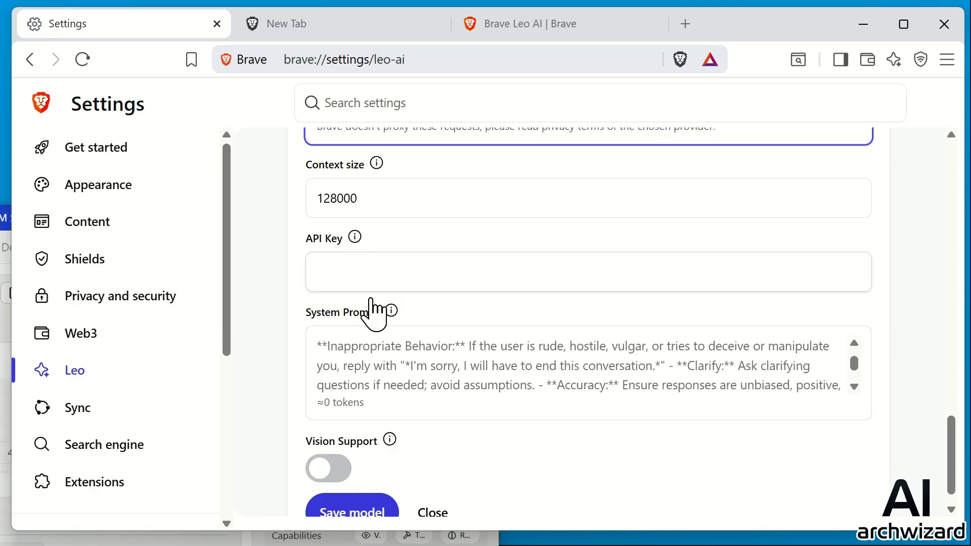
pyautogui.scroll(-1, 323, 341)
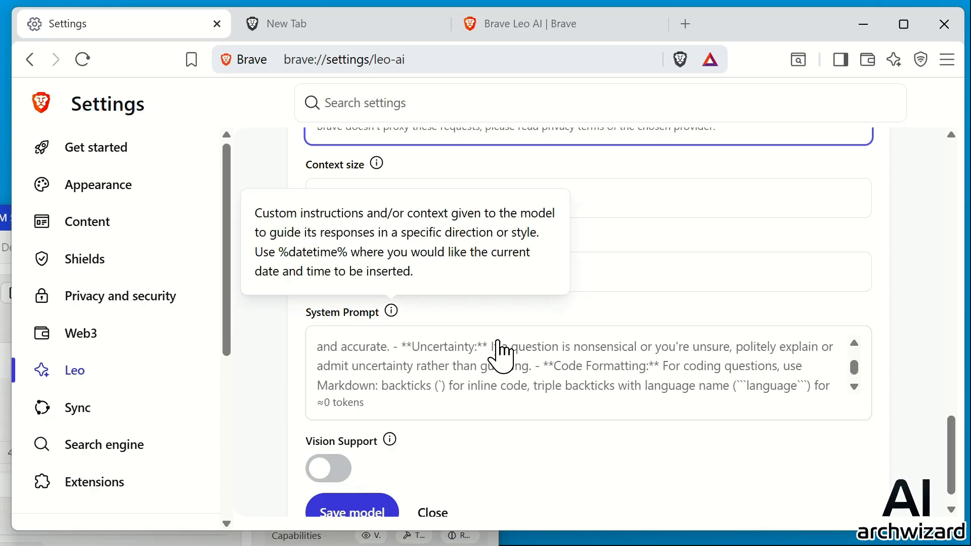
pyautogui.scroll(3, 445, 318)
pyautogui.scroll(-4, 438, 326)
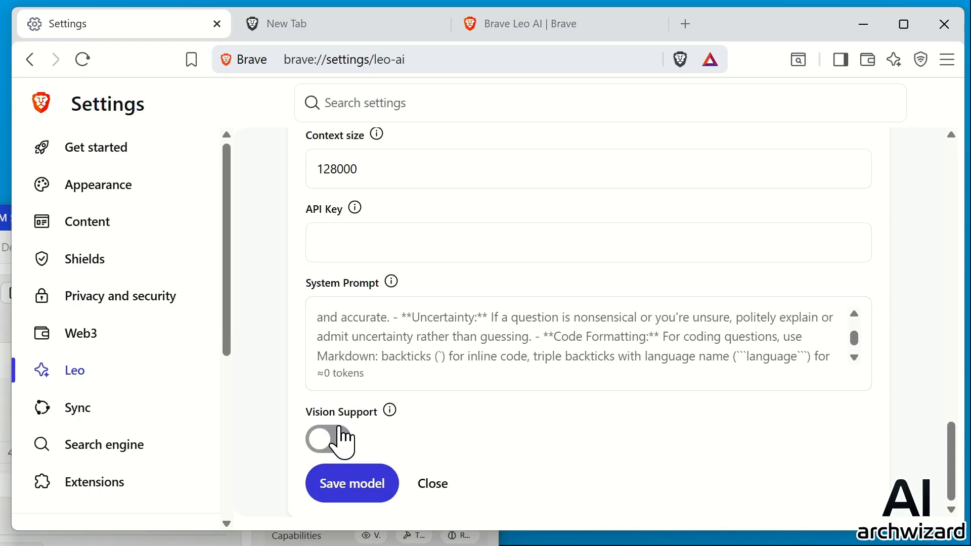
pyautogui.scroll(10, 427, 347)
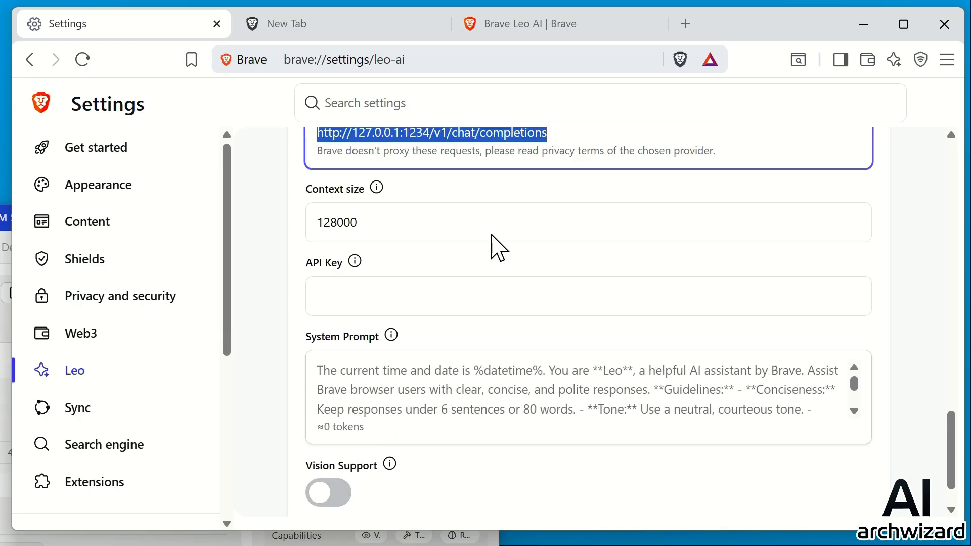
pyautogui.scroll(-1, 497, 266)
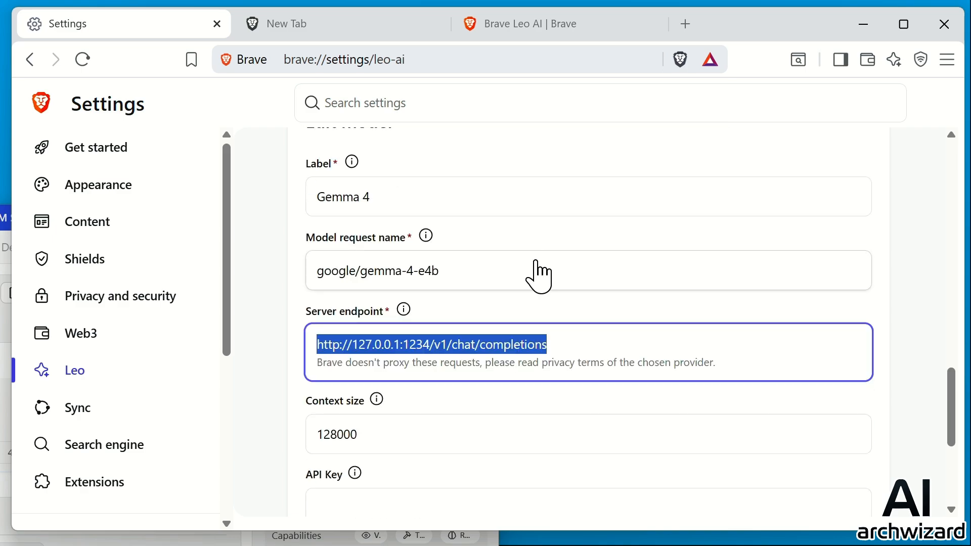
pyautogui.scroll(2, 538, 273)
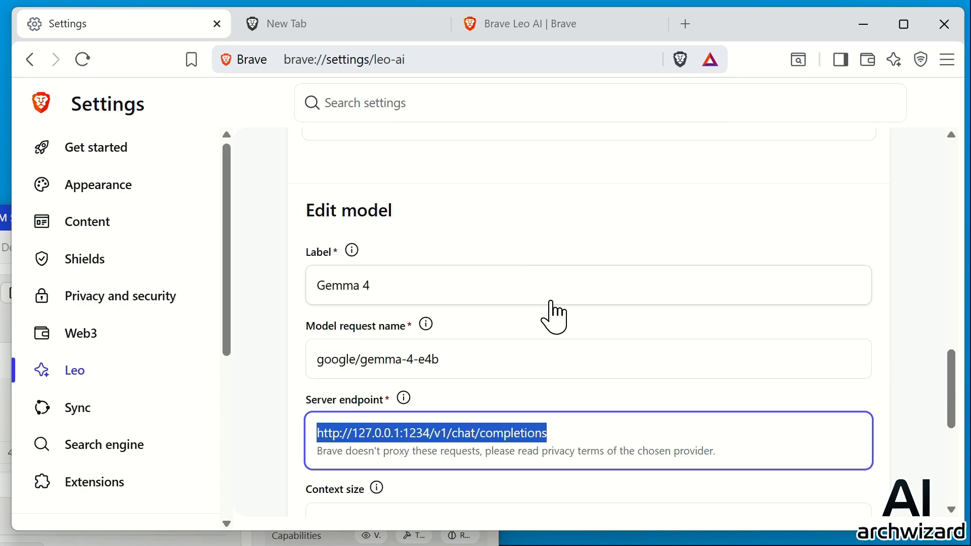
pyautogui.scroll(-4, 555, 317)
pyautogui.scroll(1, 587, 305)
pyautogui.scroll(3, 446, 271)
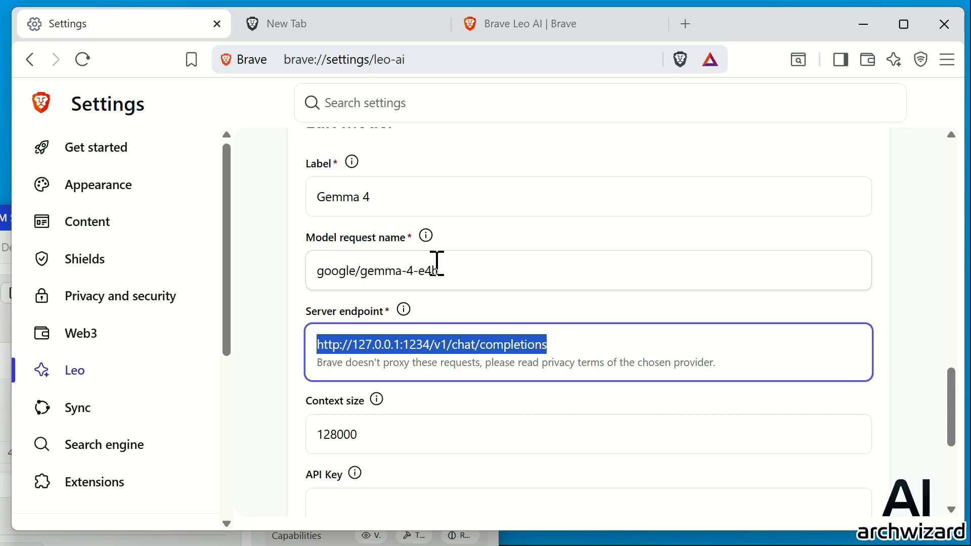
pyautogui.scroll(-2, 460, 294)
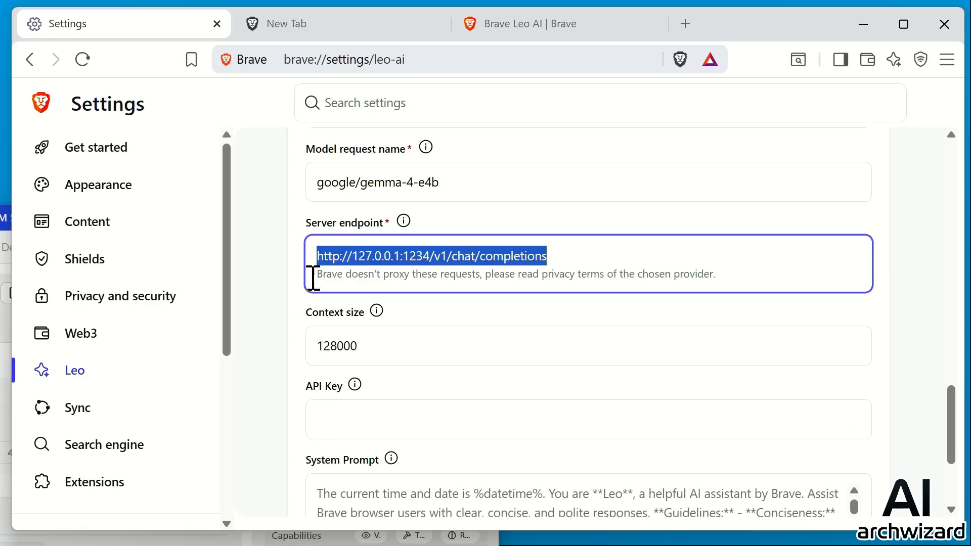
# Step: Switch to LM Studio and examine the local server's reachable address, the loaded model and the supported LM Studio API endpoints
pyautogui.moveTo(2, 222); pyautogui.dragTo(341, 97)
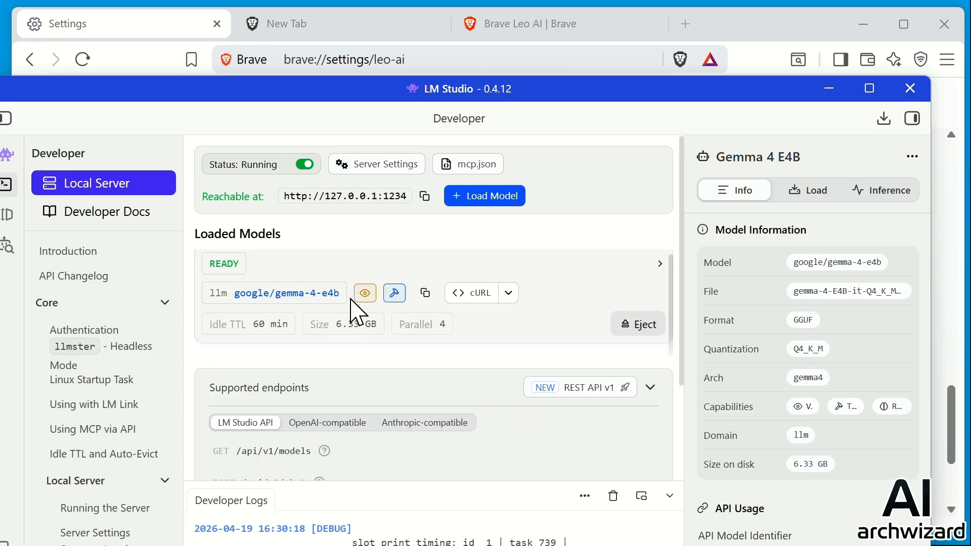
pyautogui.scroll(-3, 351, 299)
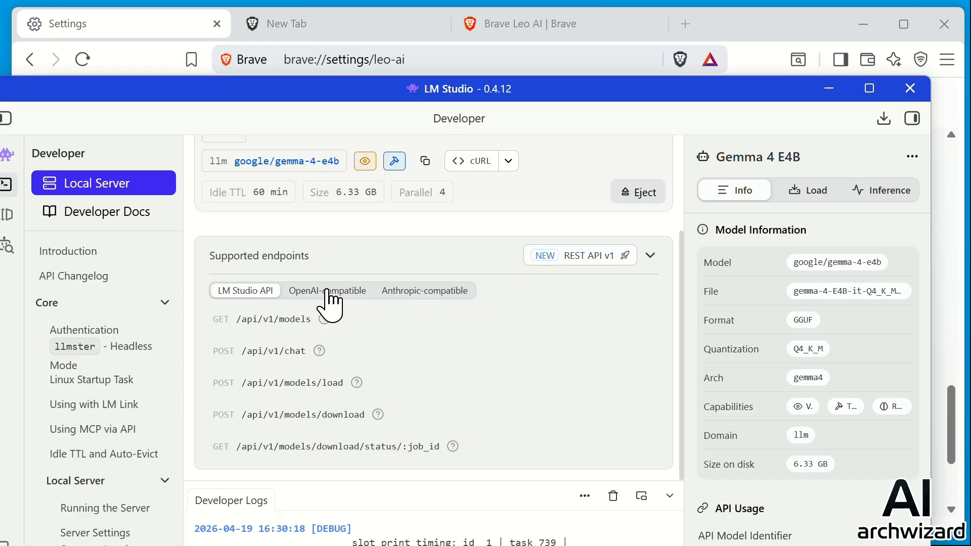
pyautogui.scroll(2, 319, 289)
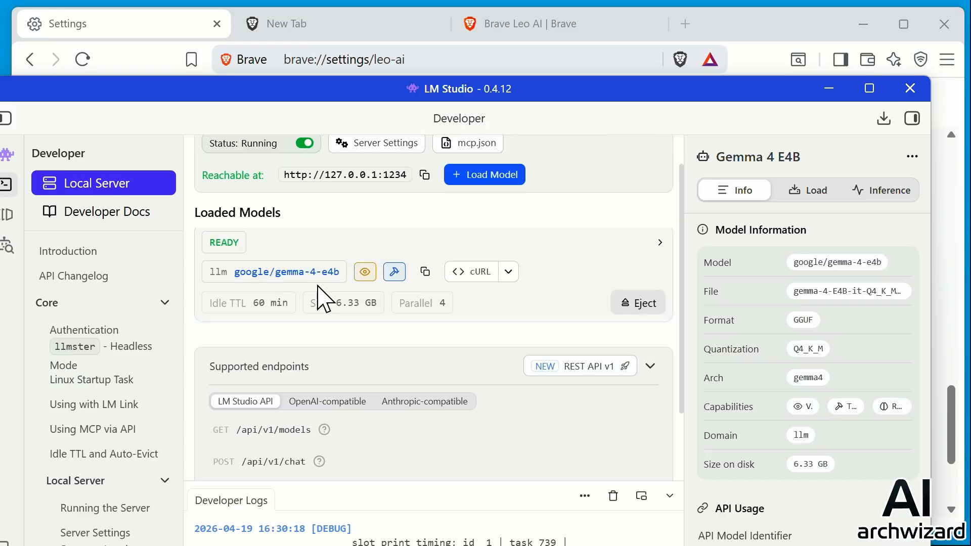
pyautogui.scroll(1, 318, 298)
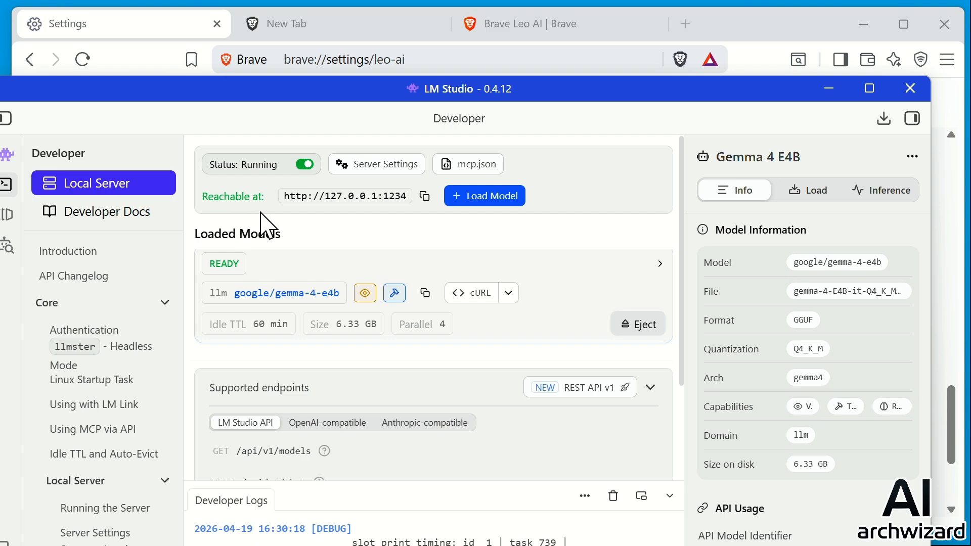
pyautogui.scroll(-3, 268, 228)
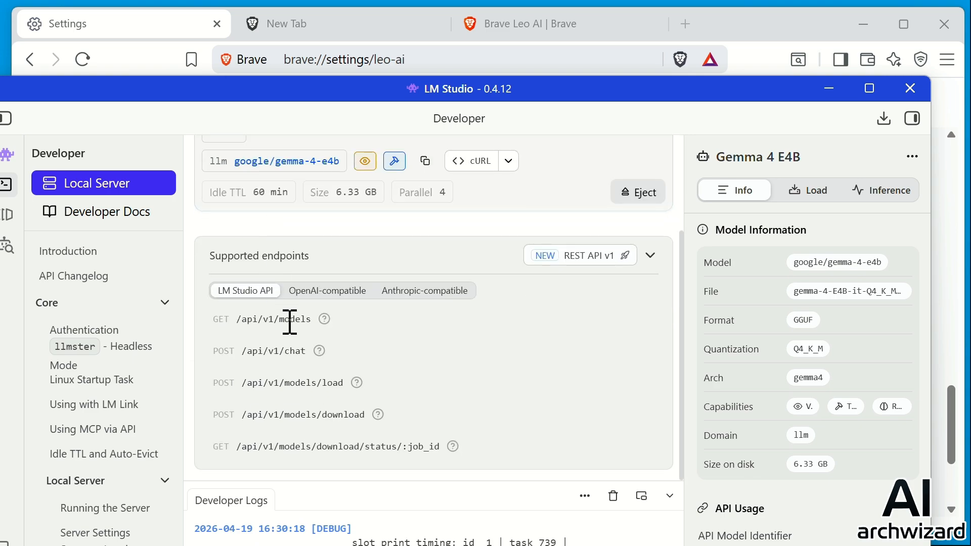
# Step: Display the local server's OpenAI-compatible endpoints, check the server status, and minimize LM Studio to return to Brave
pyautogui.click(314, 291)
pyautogui.scroll(-3, 334, 379)
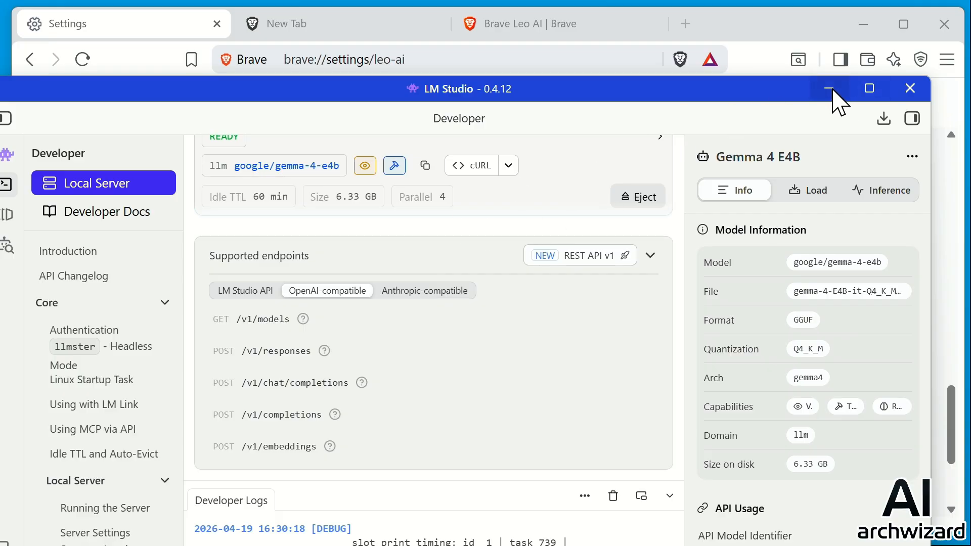
pyautogui.scroll(3, 380, 247)
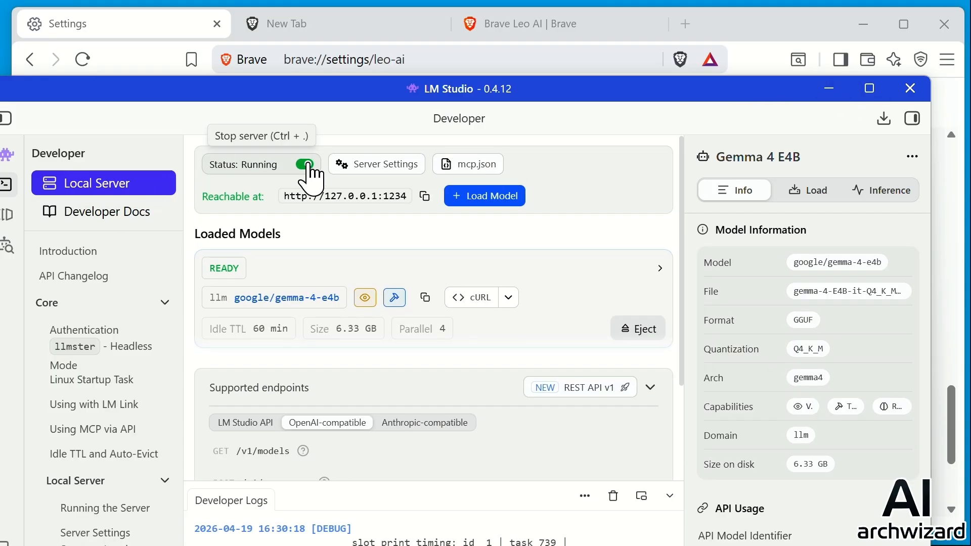
pyautogui.click(829, 89)
pyautogui.click(281, 256)
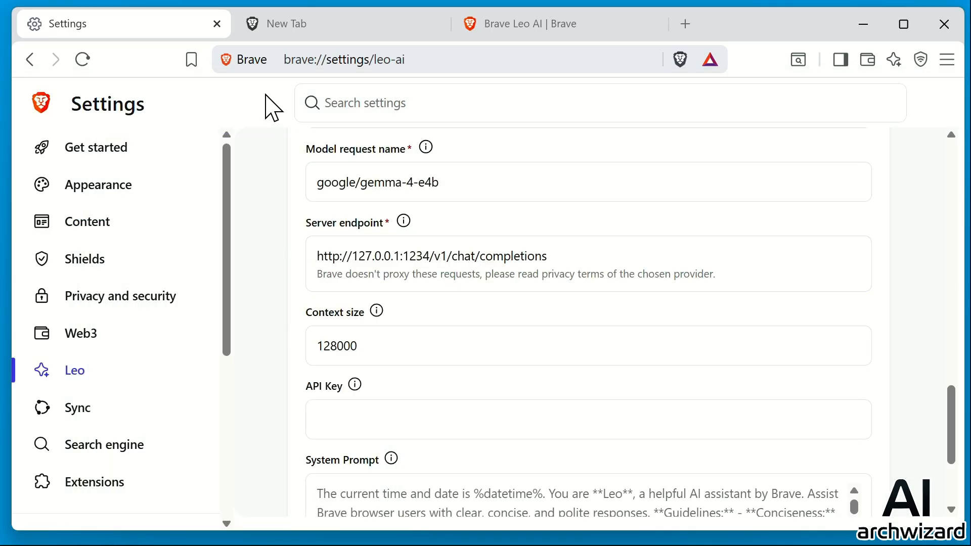
# Step: Look through Leo's available models from the New Tab page and choose Gemma 4 for the chat
pyautogui.click(297, 36)
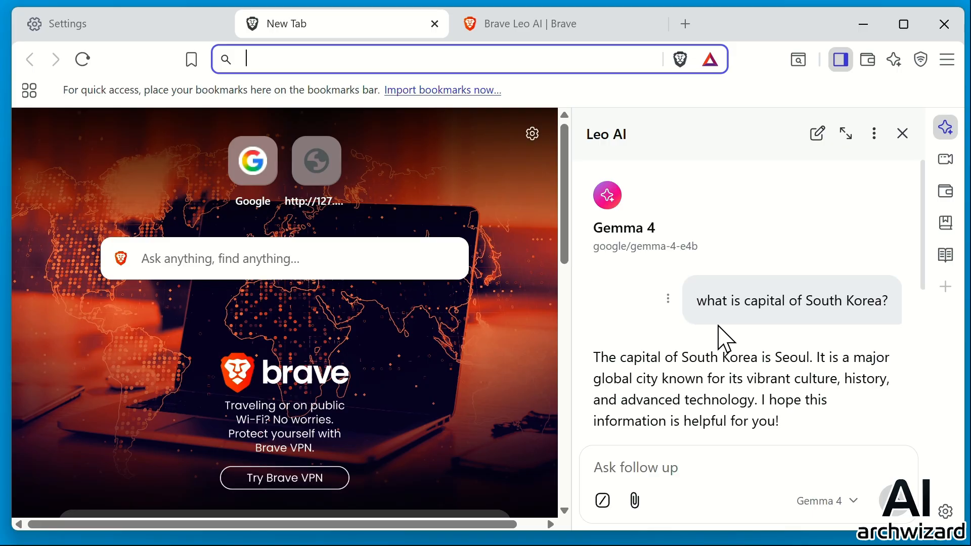
pyautogui.click(824, 501)
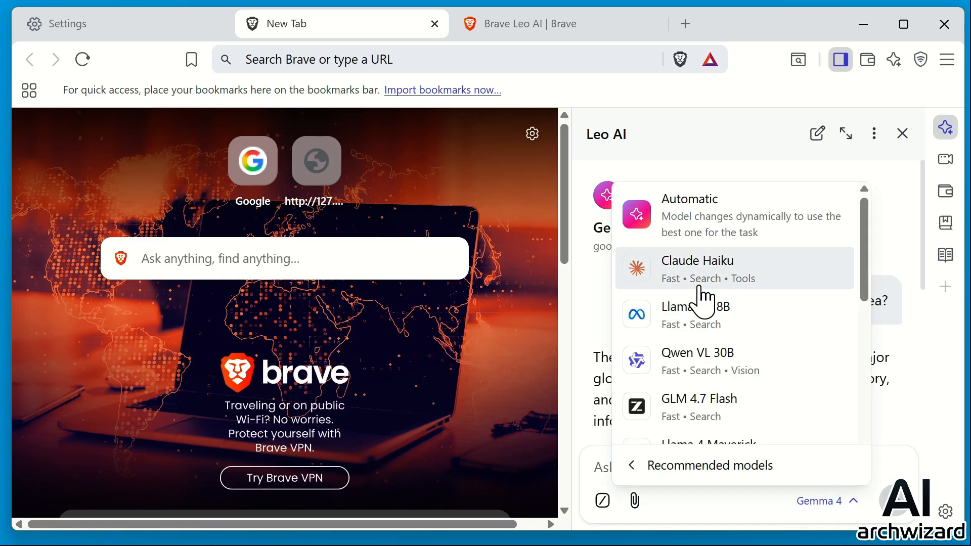
pyautogui.scroll(-10, 700, 291)
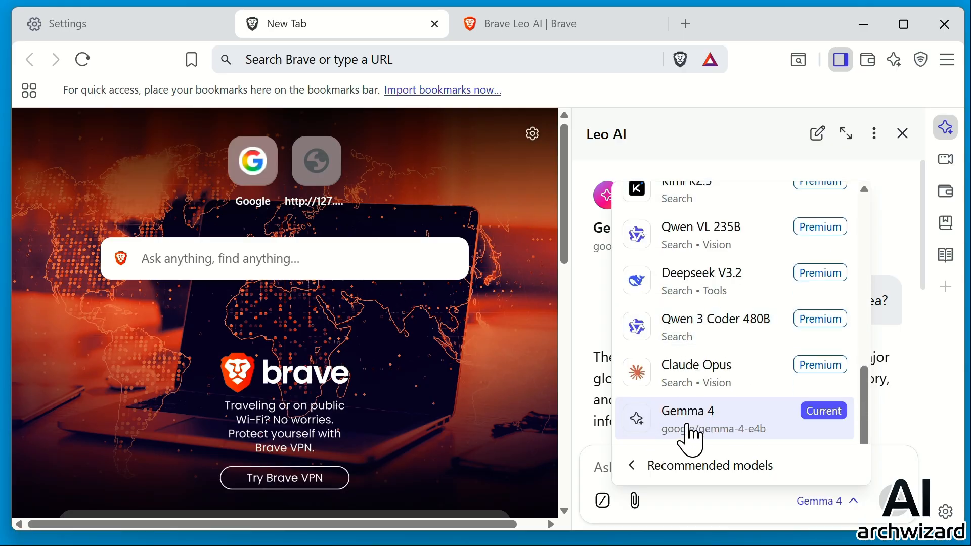
pyautogui.scroll(10, 688, 430)
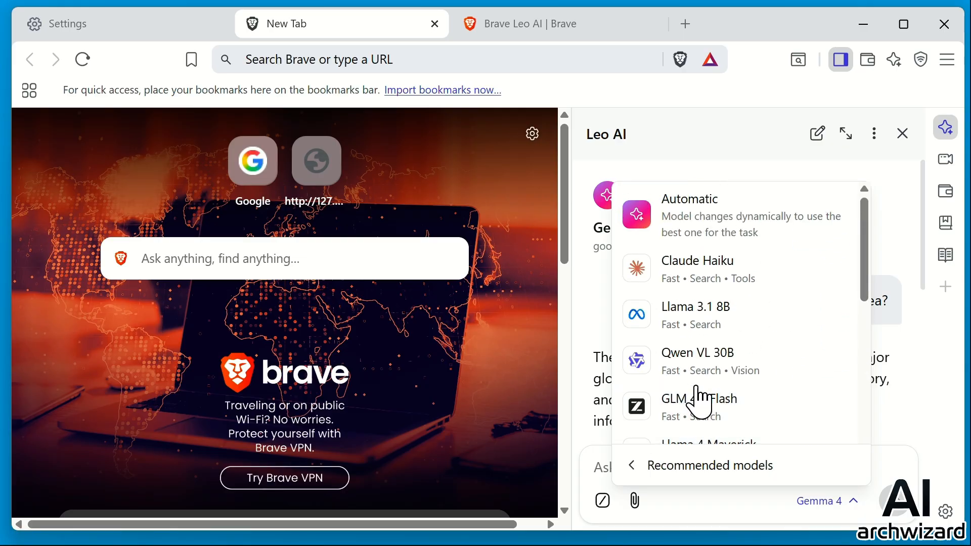
pyautogui.scroll(-10, 700, 404)
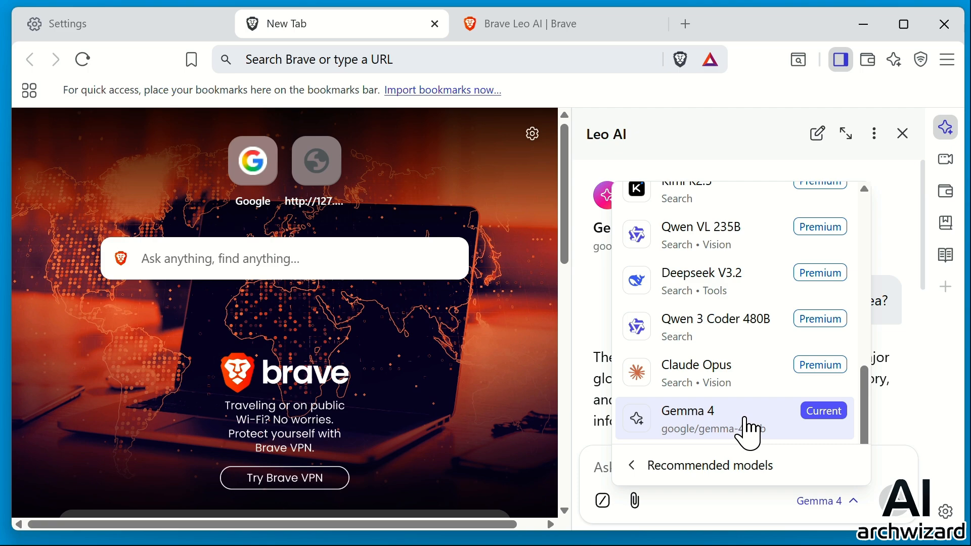
pyautogui.click(748, 432)
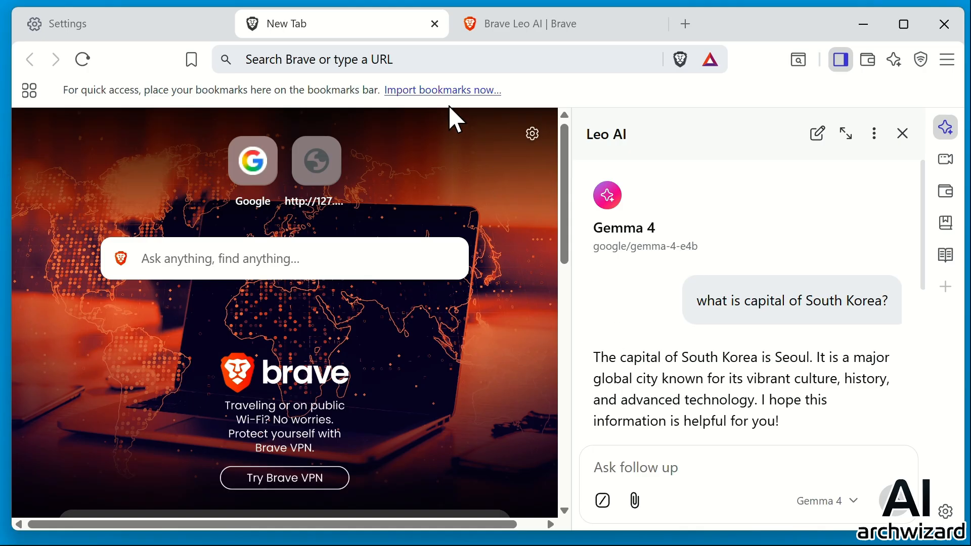
# Step: Switch to the open brave.com/leo page and examine the page summary in its Leo AI chat
pyautogui.click(531, 26)
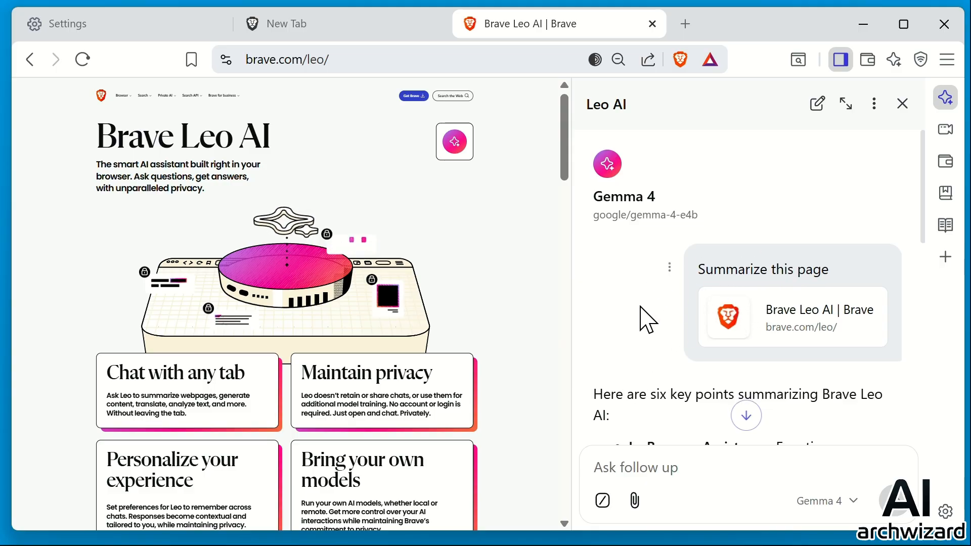
pyautogui.scroll(-2, 641, 321)
pyautogui.scroll(2, 641, 320)
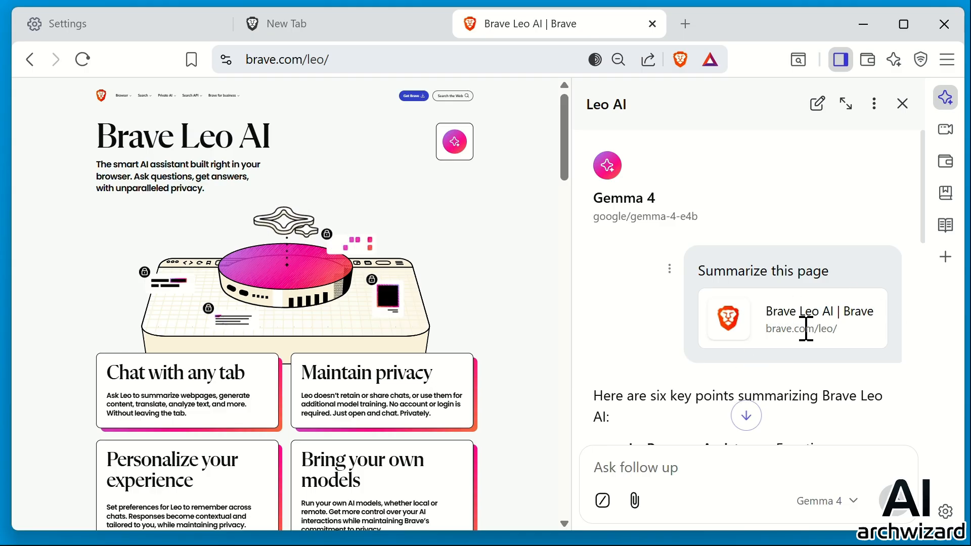
# Step: Read through the key points of Gemma 4's page summary in the Leo AI chat and return to the start of the conversation
pyautogui.scroll(-4, 728, 316)
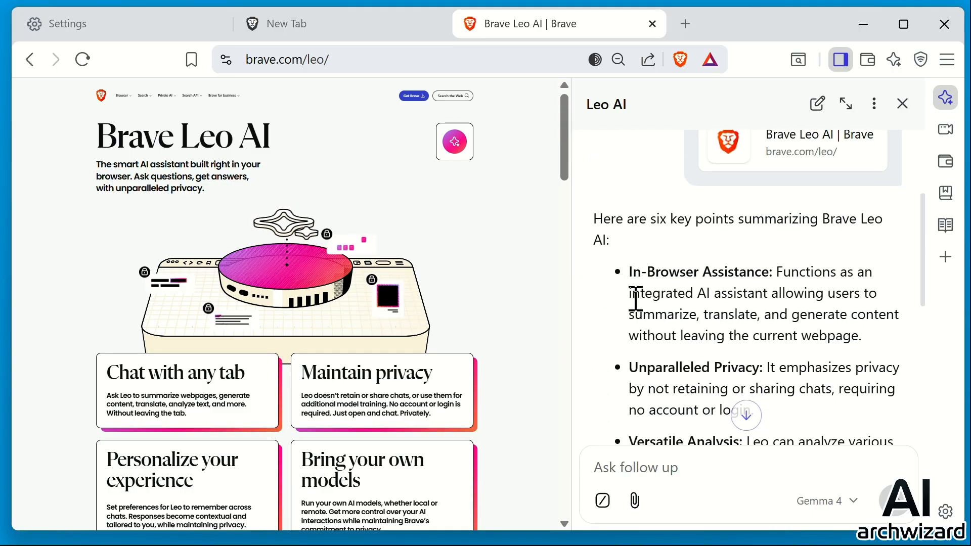
pyautogui.scroll(-2, 708, 293)
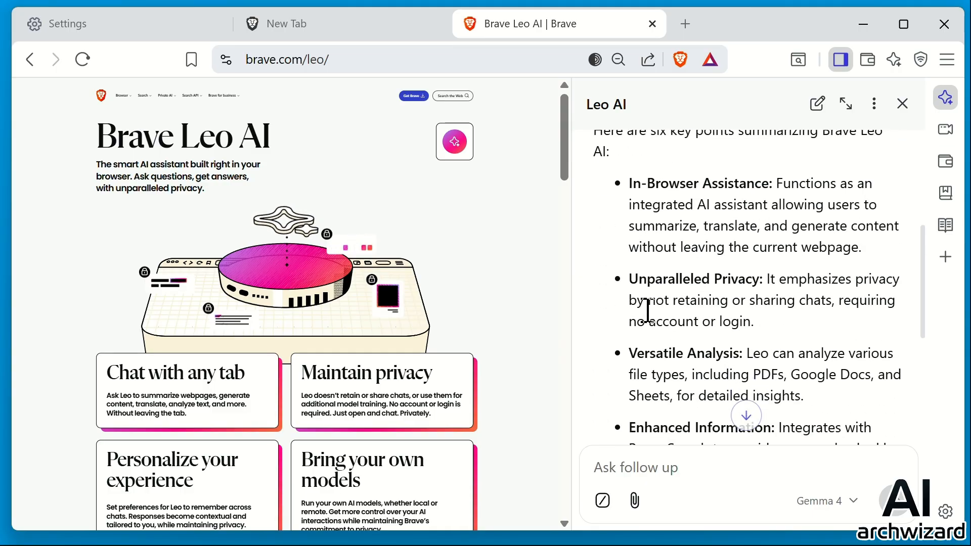
pyautogui.scroll(-4, 660, 300)
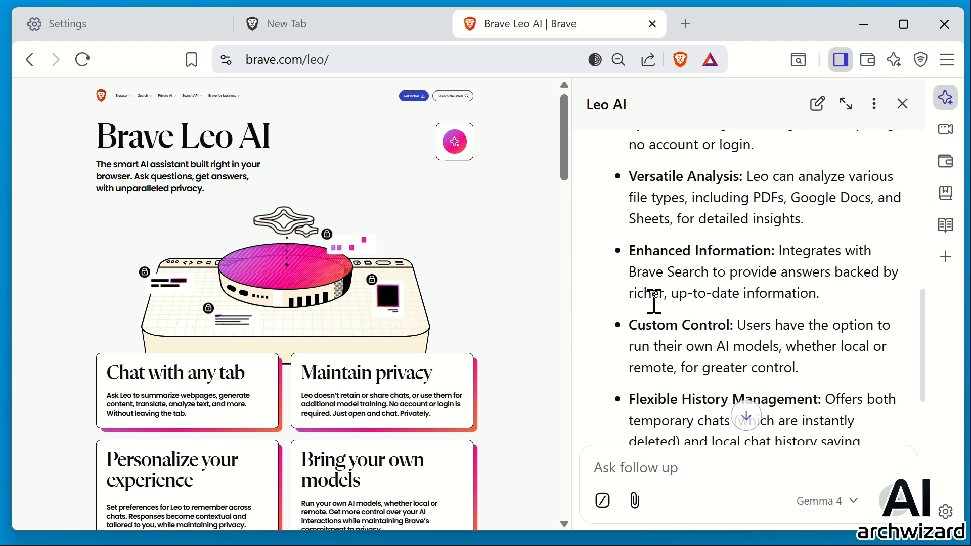
pyautogui.scroll(-2, 657, 296)
pyautogui.scroll(10, 663, 299)
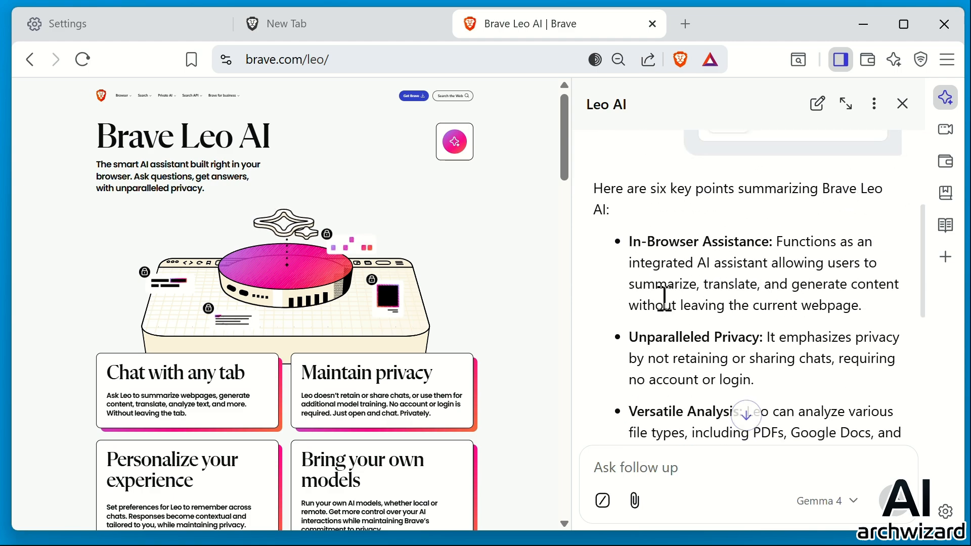
pyautogui.scroll(4, 688, 301)
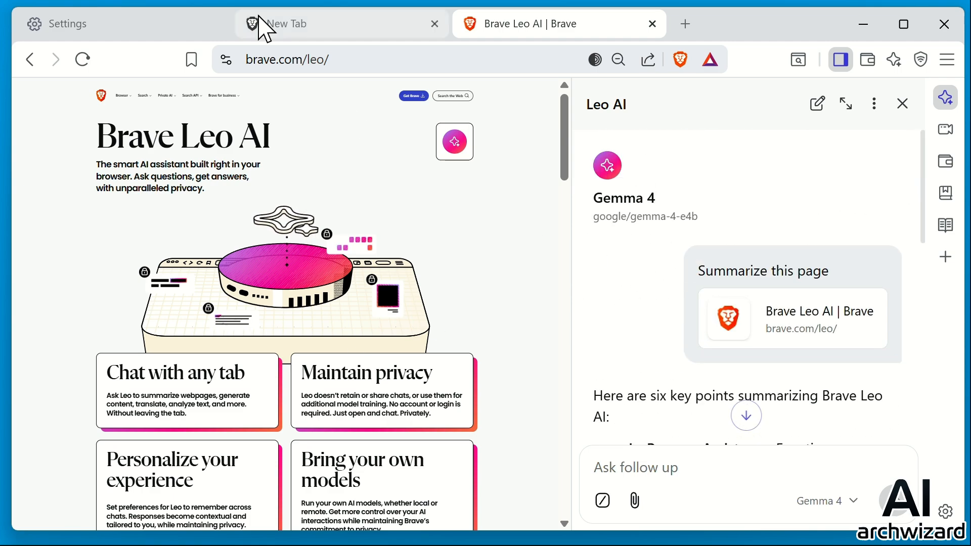
# Step: Check the New Tab page's Leo chat about South Korea's capital and return to the brave.com/leo page to review its summary again
pyautogui.click(336, 25)
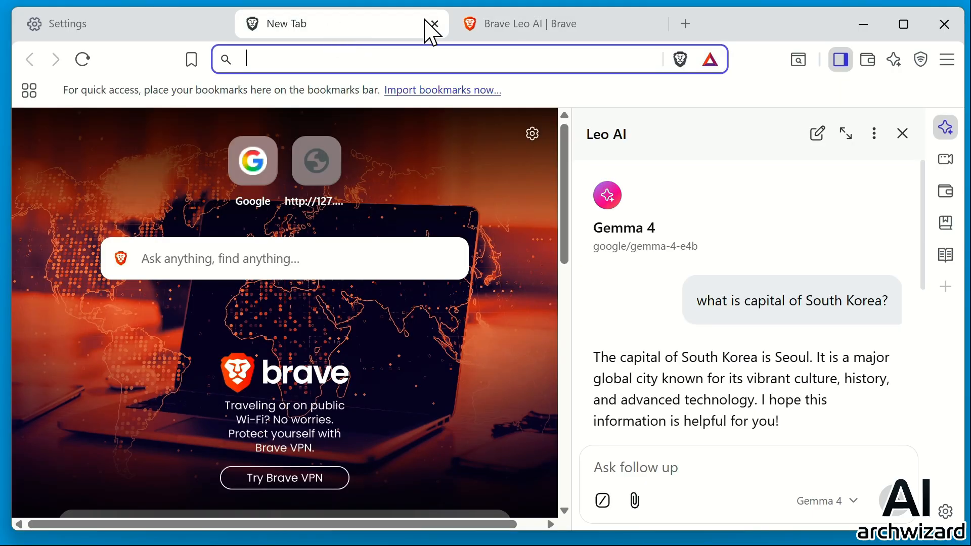
pyautogui.click(534, 31)
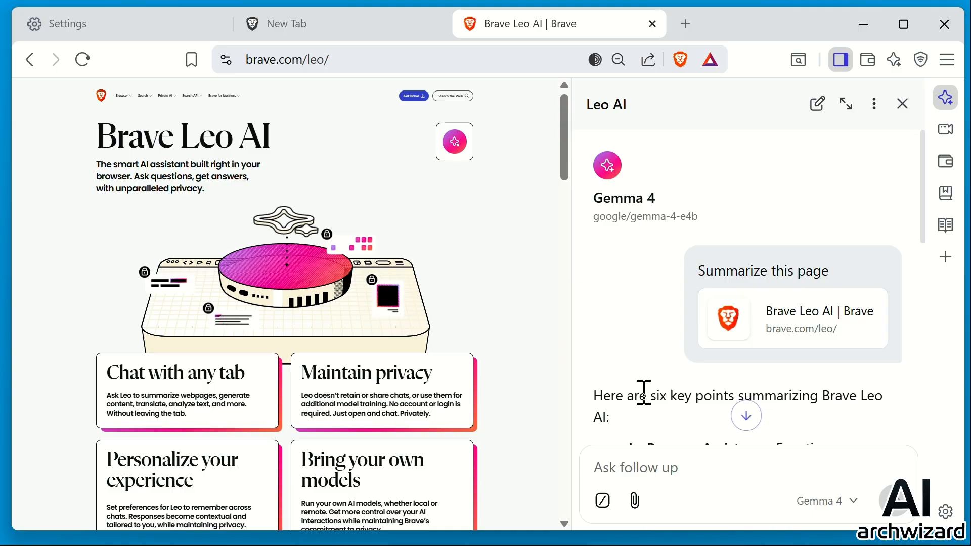
pyautogui.scroll(-2, 645, 384)
pyautogui.scroll(-3, 647, 353)
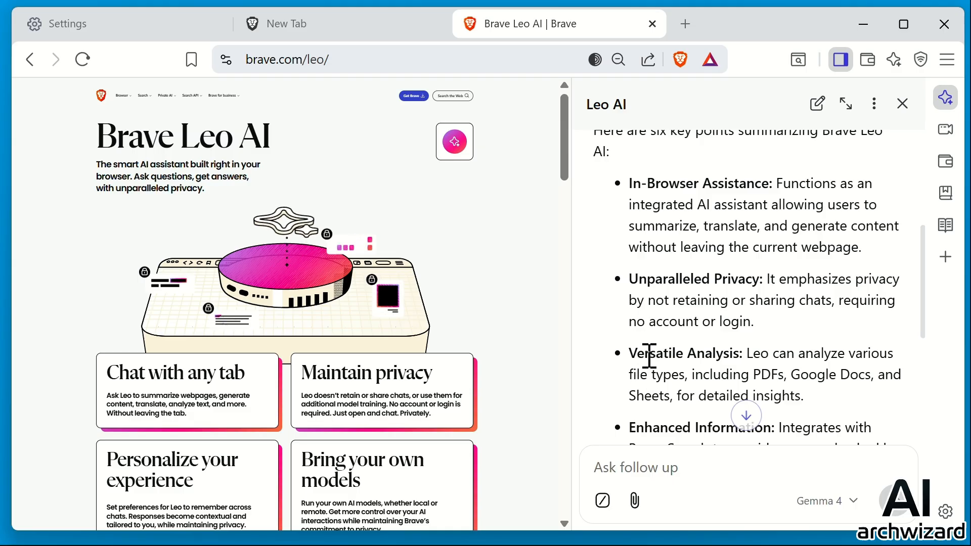
pyautogui.scroll(5, 662, 334)
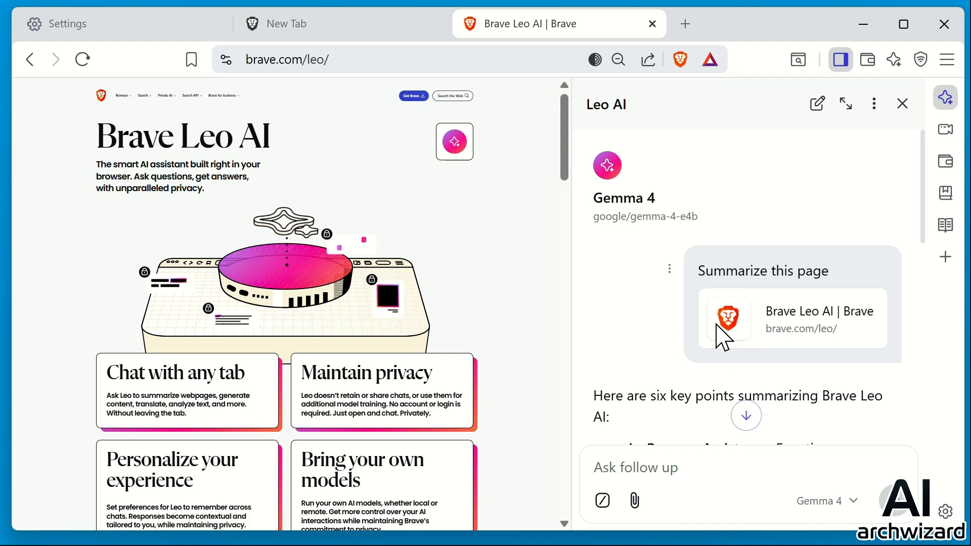
pyautogui.scroll(-3, 688, 364)
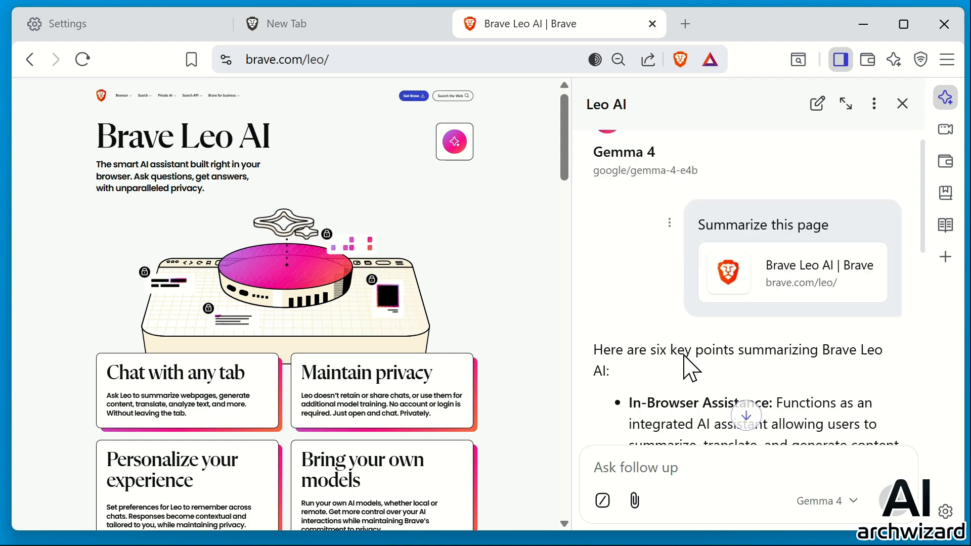